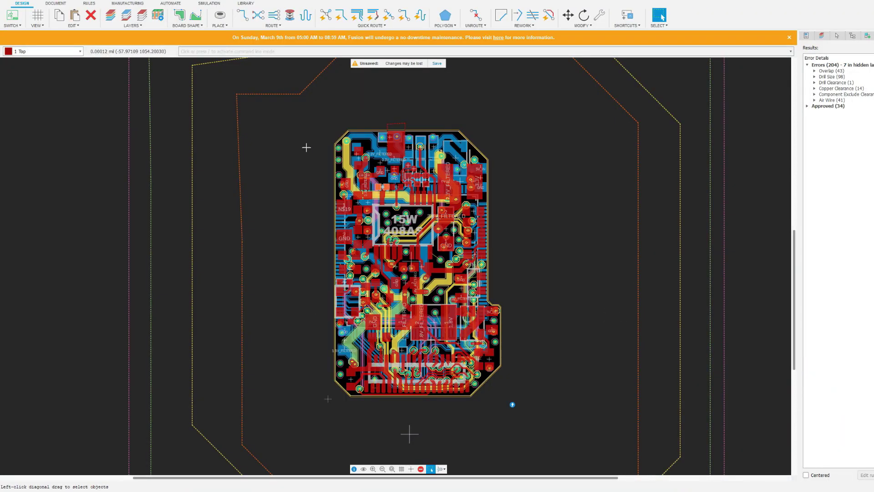
Open the CAM Processor and load the jlcpcb_6_layer_v9 CAM job from the Desktop
click(128, 3)
click(73, 26)
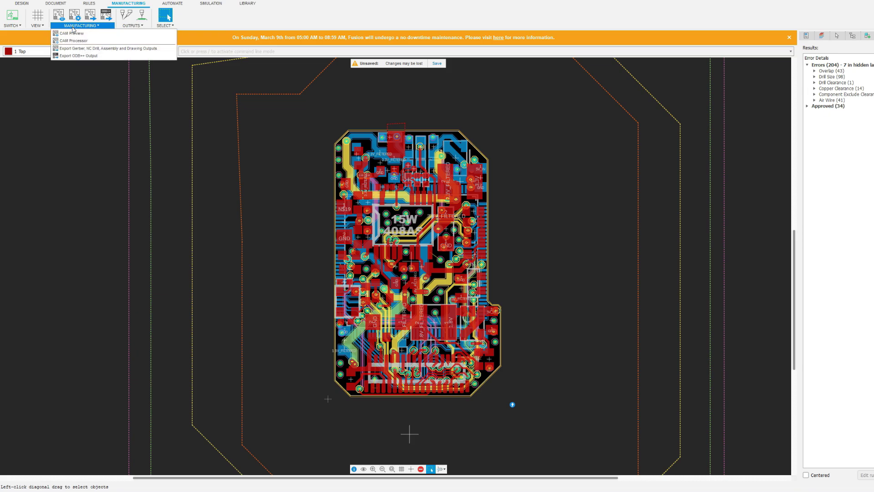
click(71, 42)
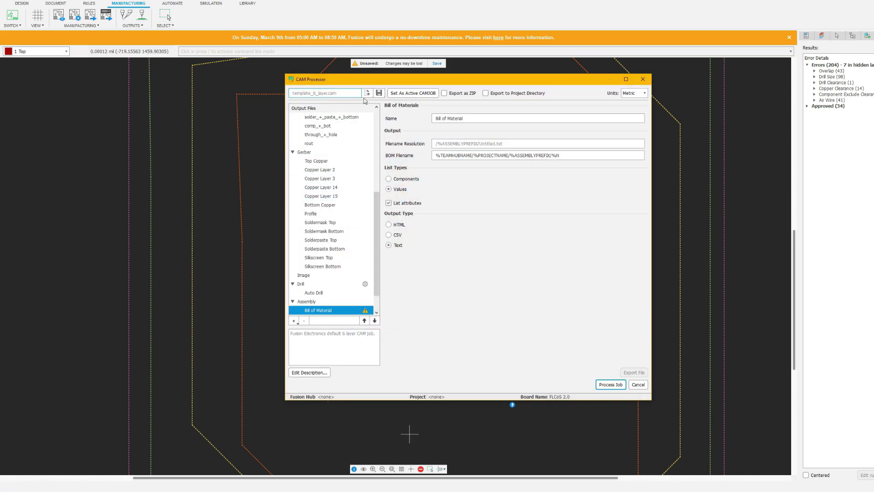
click(369, 93)
click(371, 110)
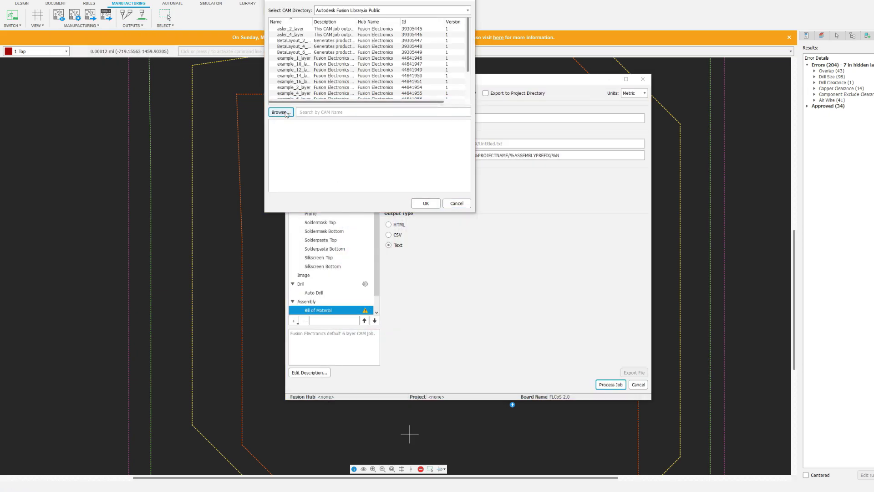
click(281, 97)
click(292, 58)
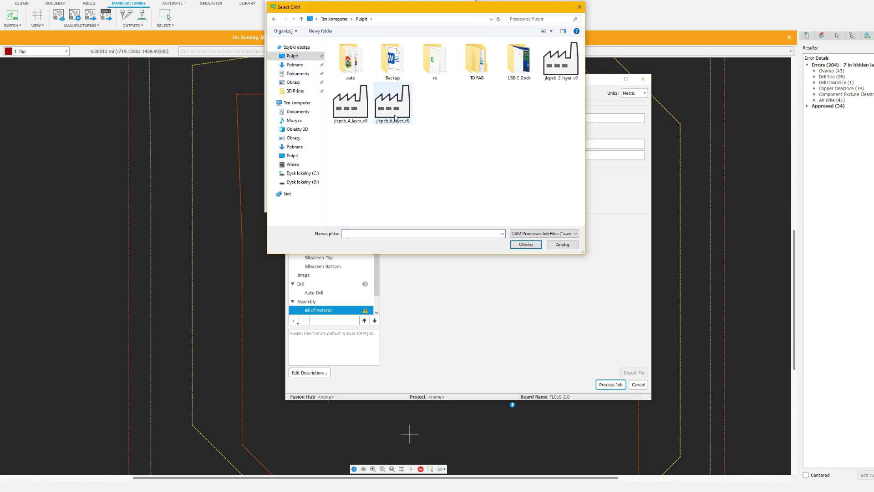
double_click(393, 104)
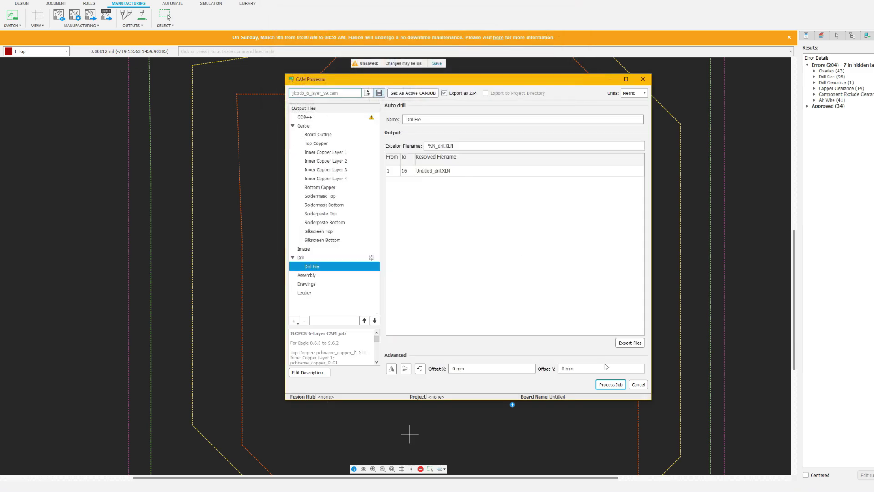
Process the job to a ZIP named 'FLCOS 6 Layer', overwriting the existing archive
click(610, 385)
click(590, 139)
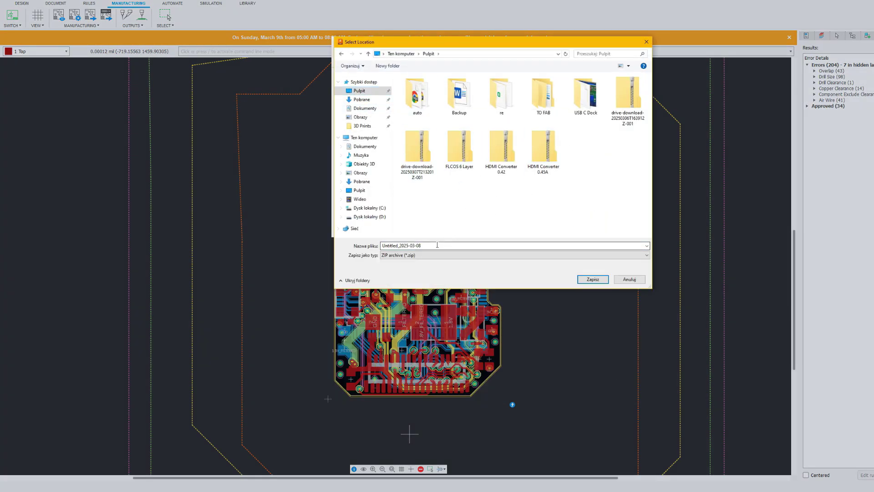
text(FL)
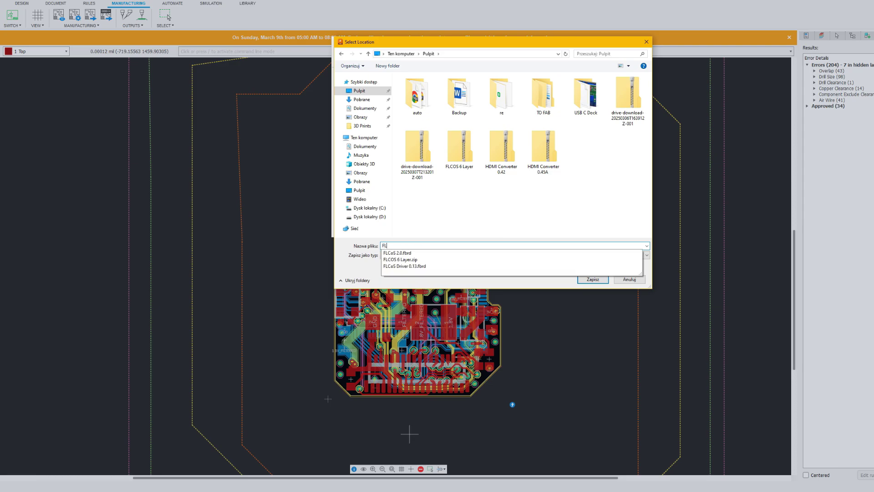
text(COS 6 lauyer)
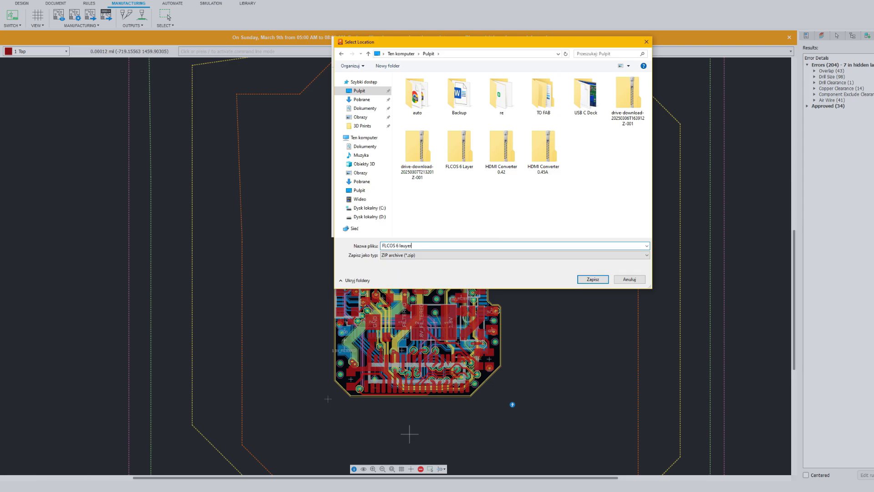
key(BackSpace)
key(BackSpace)
key(BackSpace)
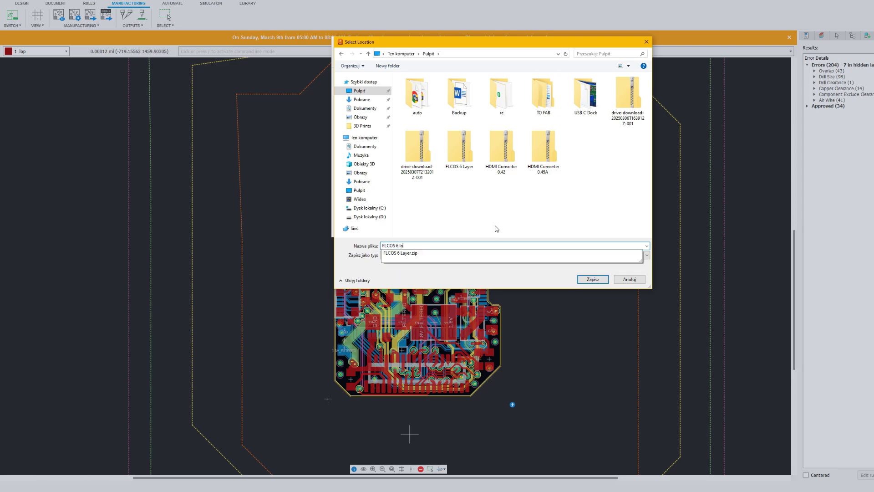
text(yer)
click(592, 280)
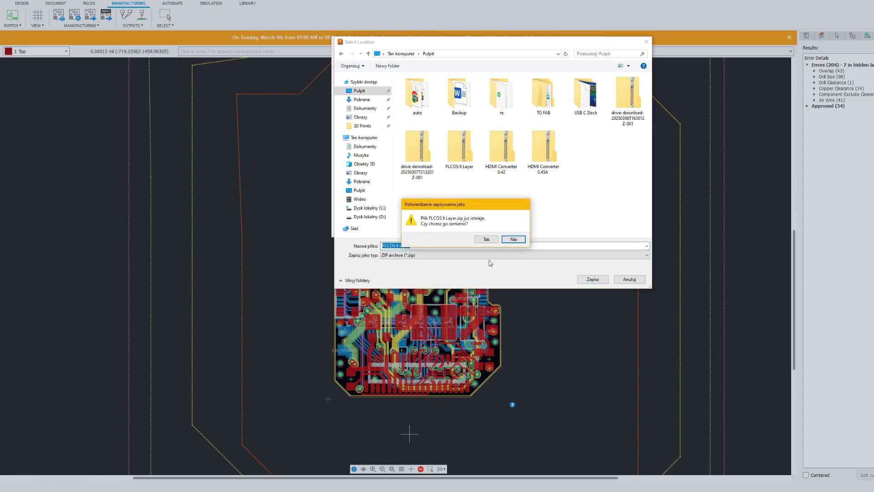
click(486, 239)
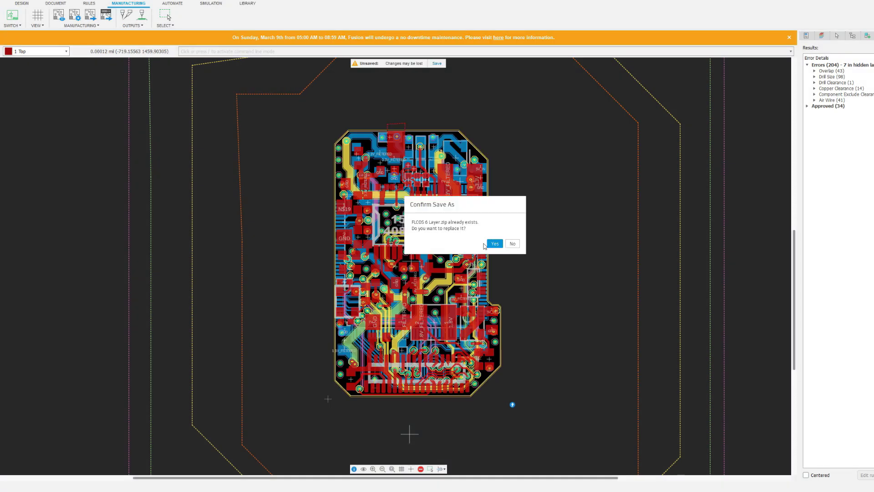
click(492, 246)
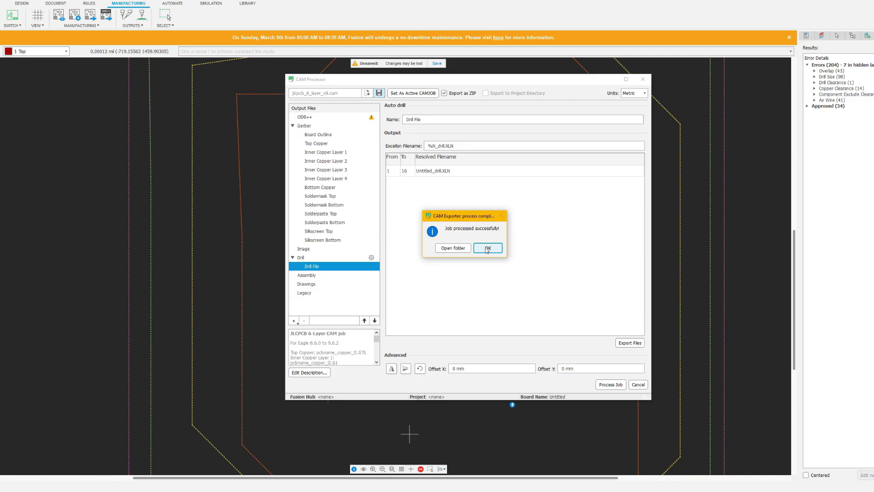
click(486, 249)
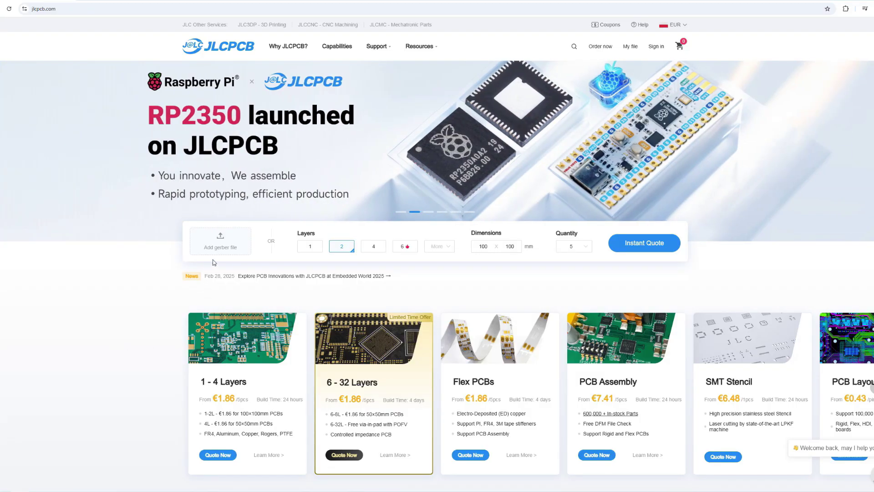
Upload FLCOS 6 Layer.zip as the Gerber file for a JLCPCB quote
click(221, 242)
text(fl)
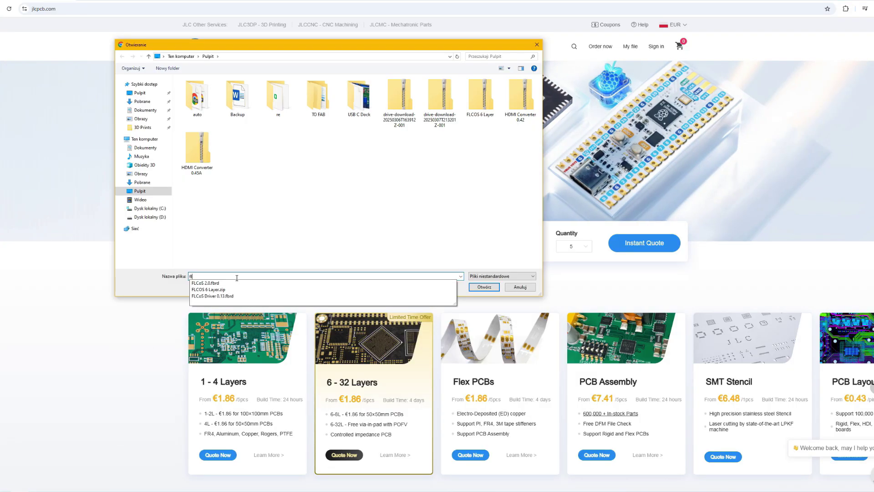
click(217, 290)
click(482, 287)
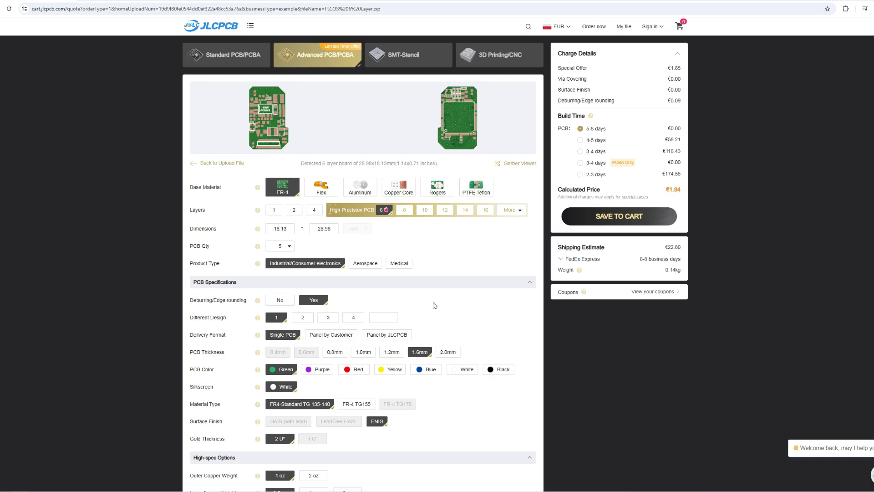
Set PCB thickness to 1.0mm, keep the green solder mask, and choose Remove Mark
scroll(394, 332, down, 2)
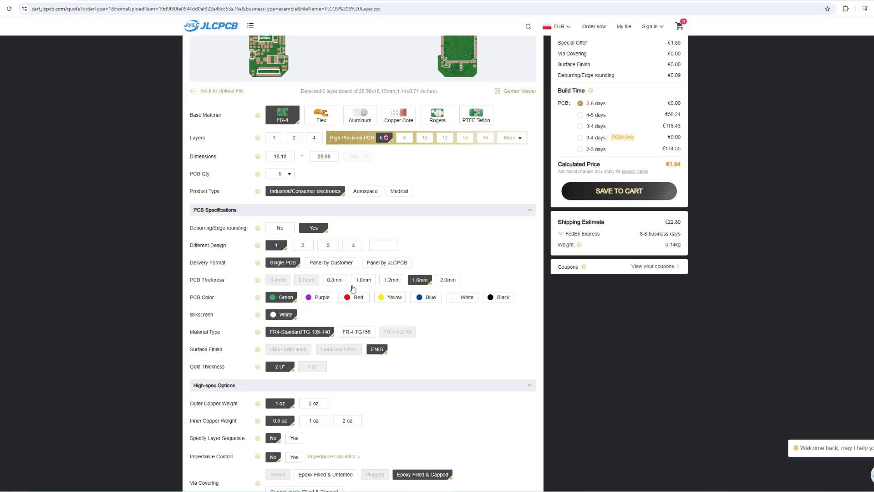
click(356, 282)
scroll(360, 296, up, 1)
click(426, 333)
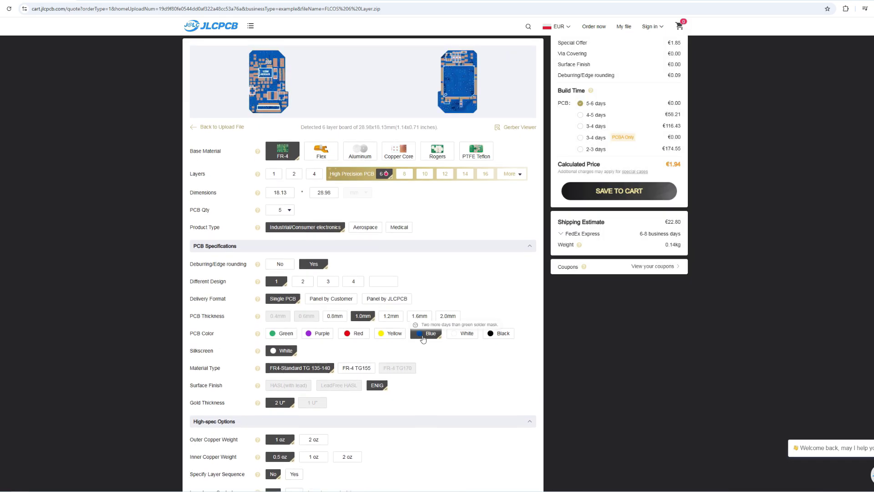
click(394, 333)
click(355, 333)
click(319, 333)
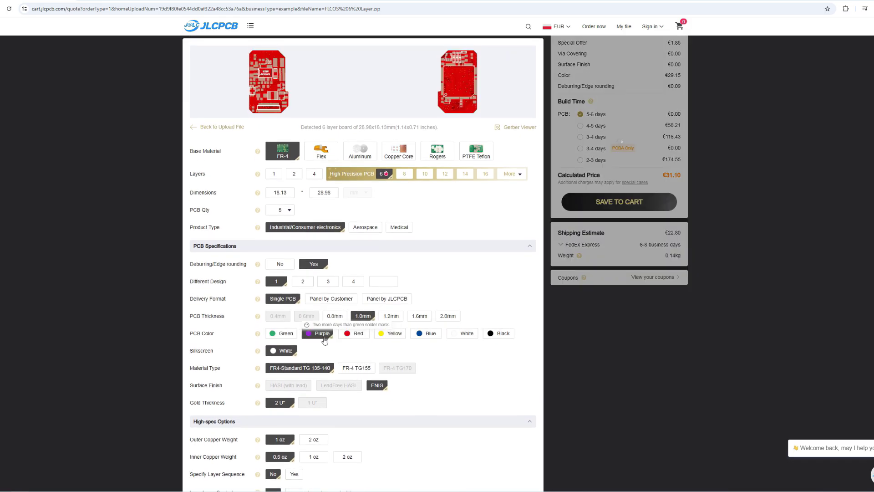
click(285, 333)
scroll(402, 308, down, 4)
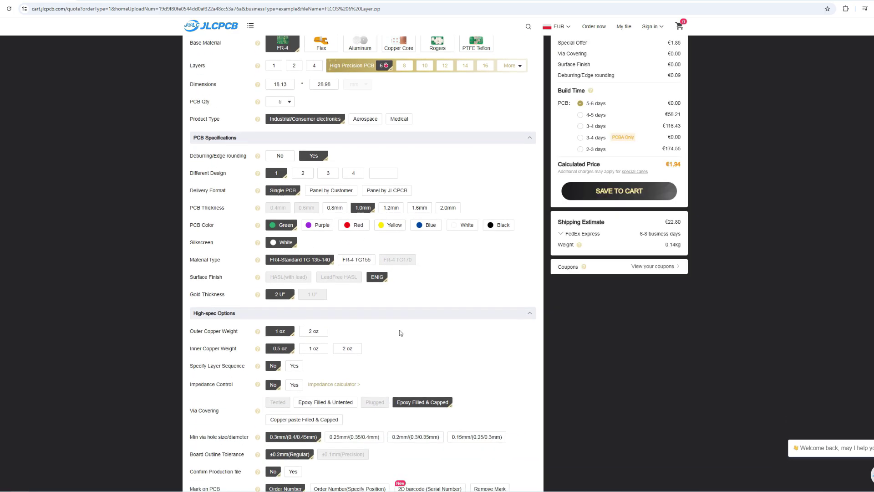
scroll(405, 296, down, 3)
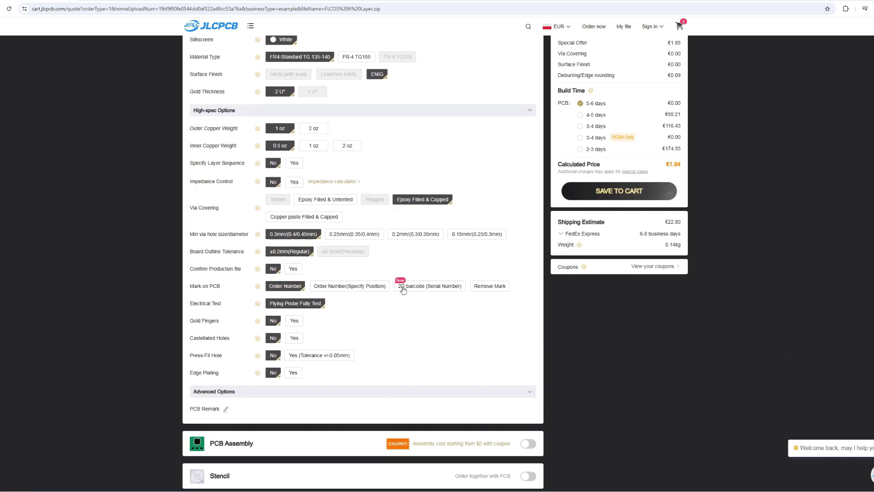
click(490, 272)
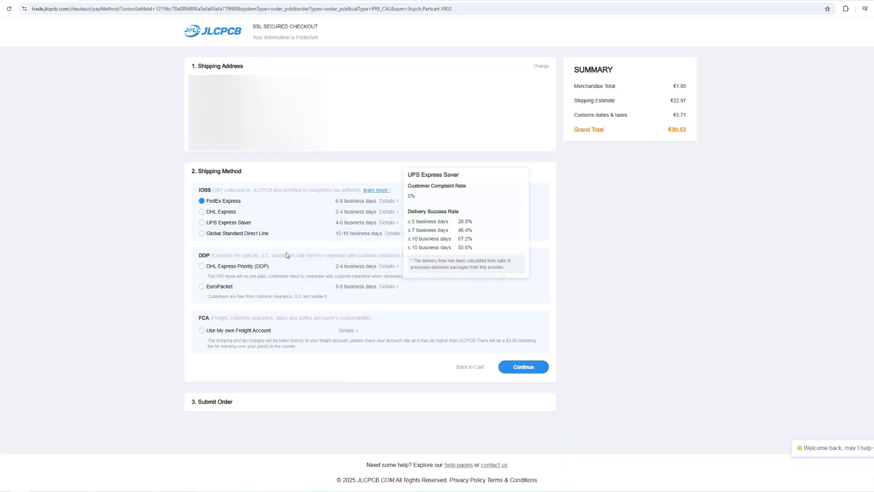
Switch shipping from FedEx Express to EuroPacket, continue, and select Review Before Payment
click(216, 288)
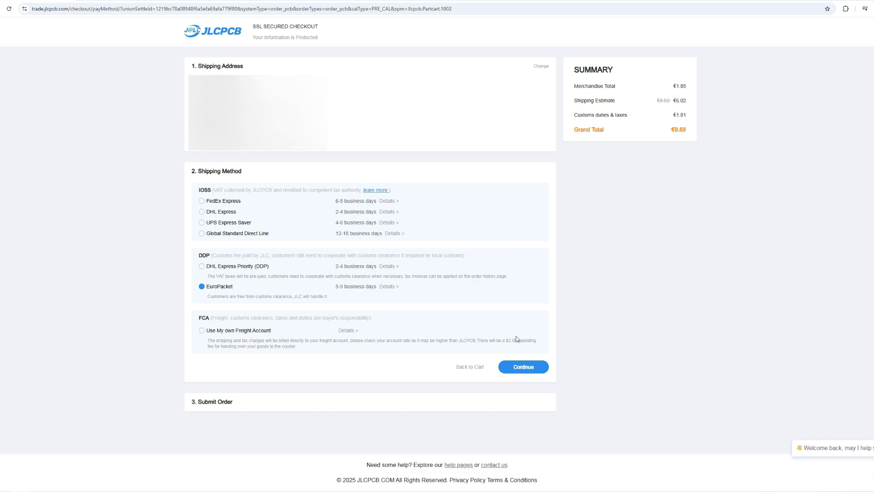
click(514, 364)
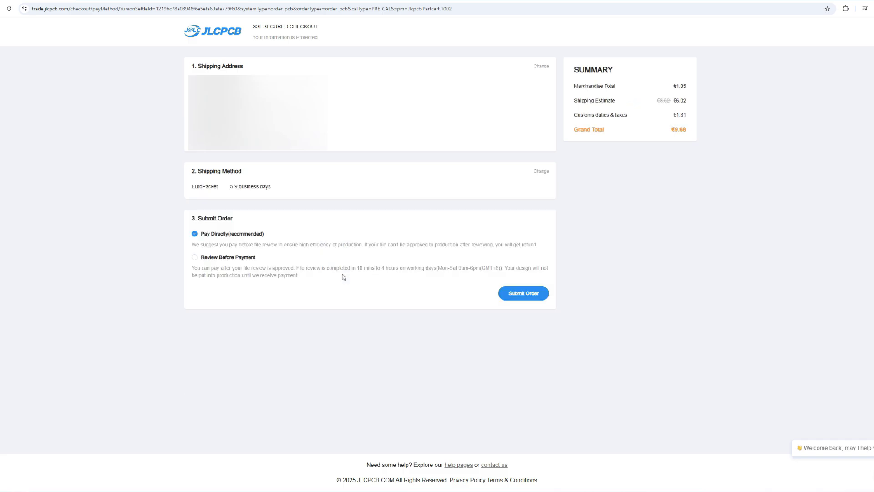
click(219, 260)
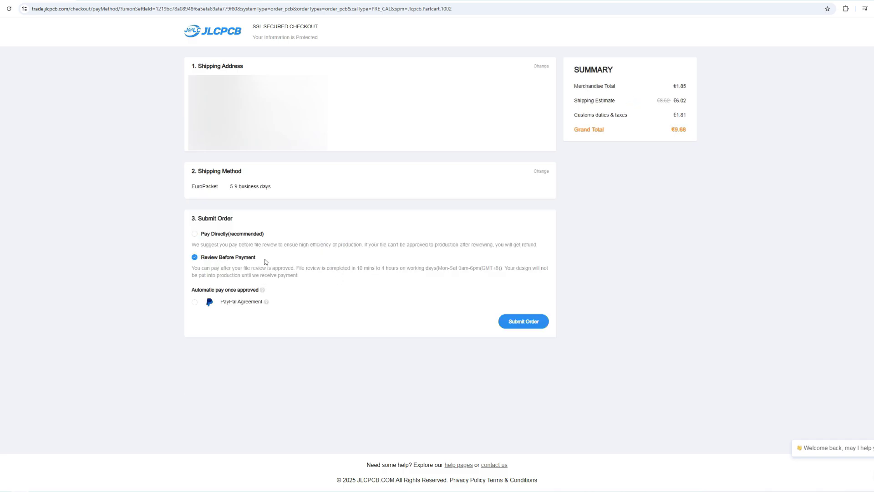